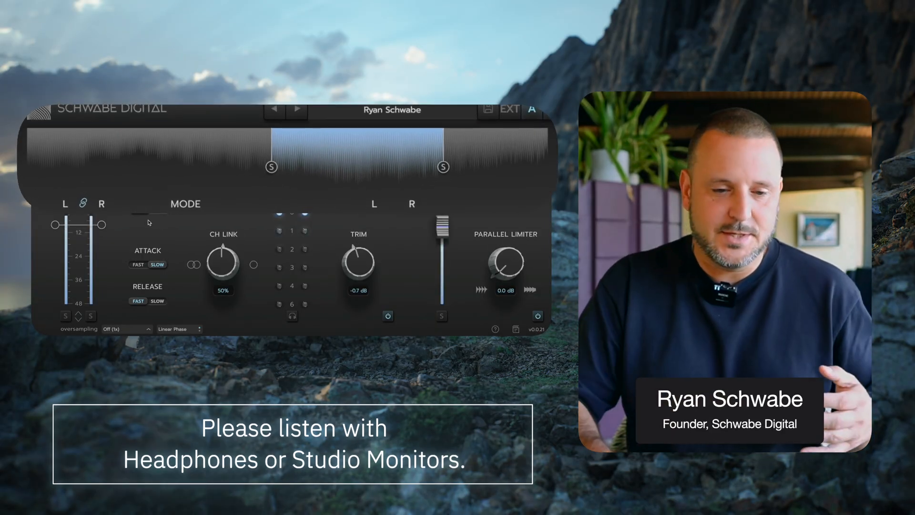
Stretch the main band's S crossover handles out to the lowest and highest frequencies.
left_click_drag(271, 166, 34, 166)
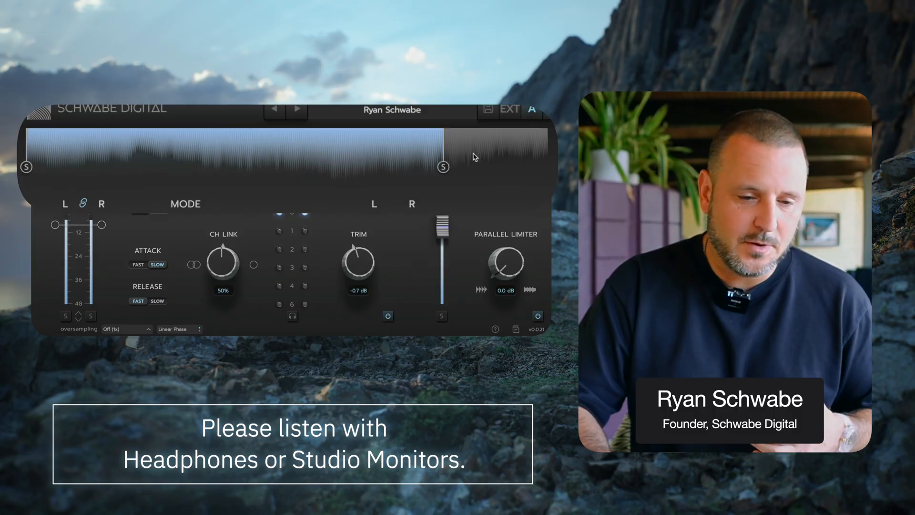
left_click_drag(444, 166, 549, 166)
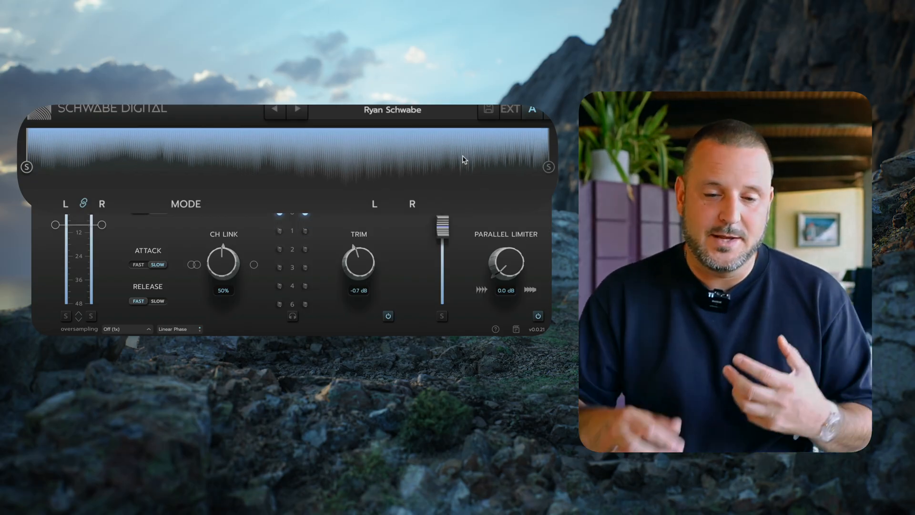
Narrow the main band to 4.7–11.3 kHz and set its TRIM to -0.8 dB.
left_click_drag(26, 167, 288, 167)
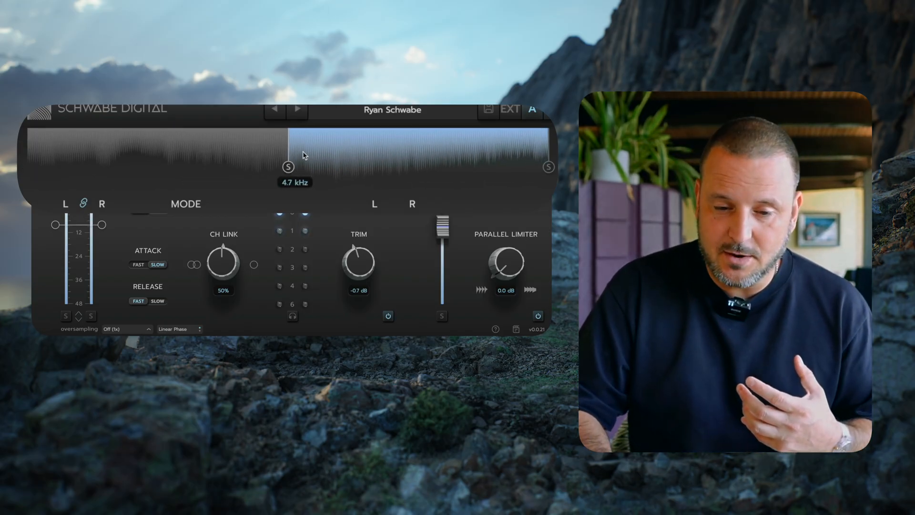
left_click_drag(528, 147, 420, 149)
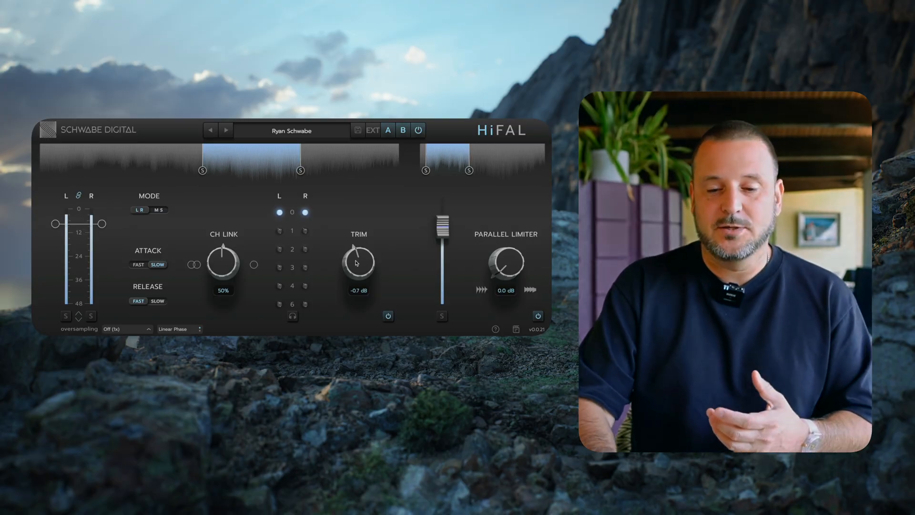
left_click_drag(356, 263, 356, 266)
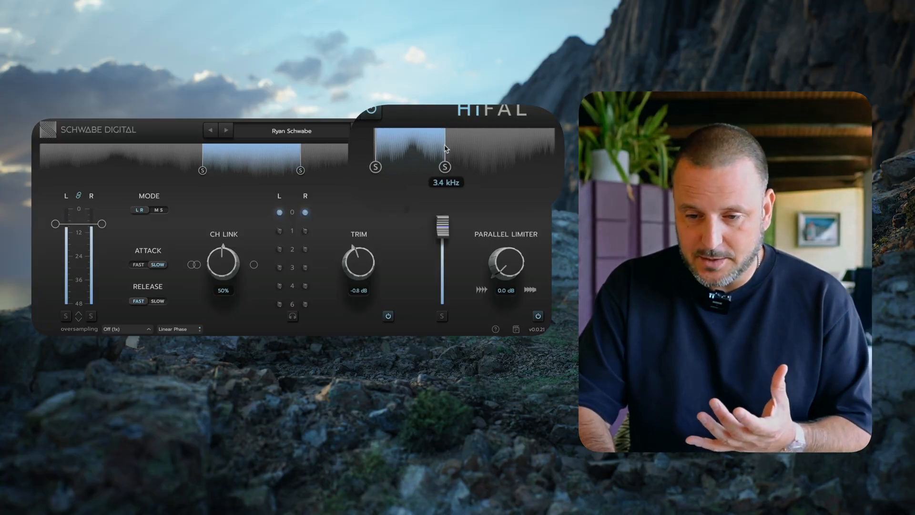
Set the limiter band's upper edge to 3.9 kHz and pull the output fader to -12.5 dB.
left_click_drag(446, 149, 456, 146)
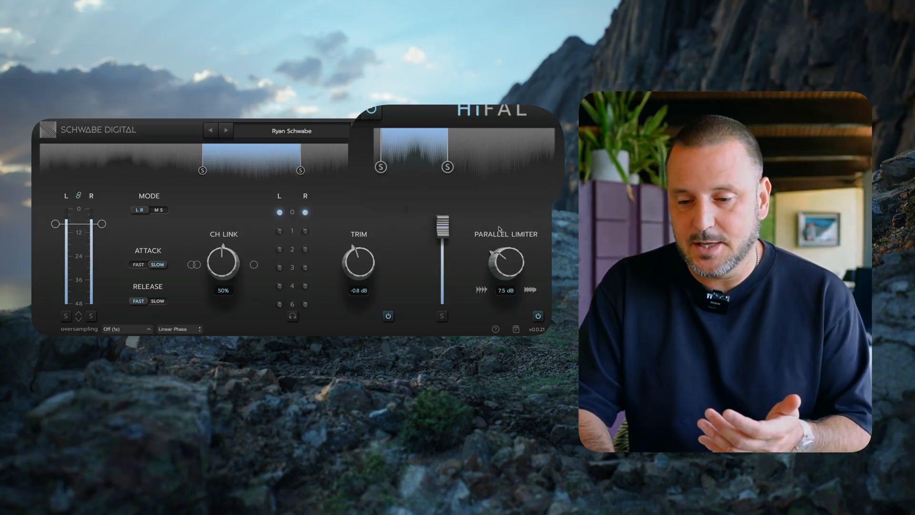
mouse_move(443, 226)
left_mouse_down()
mouse_move(443, 253)
mouse_move(443, 241)
left_mouse_up()
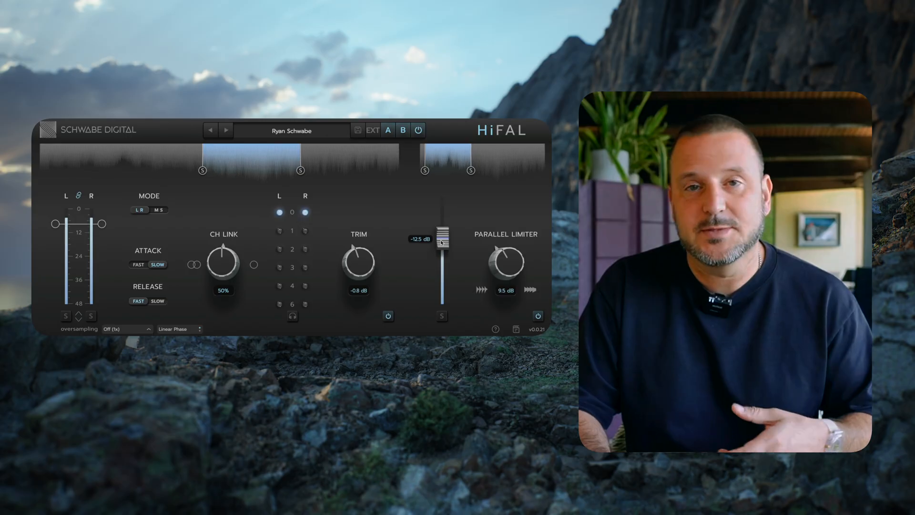